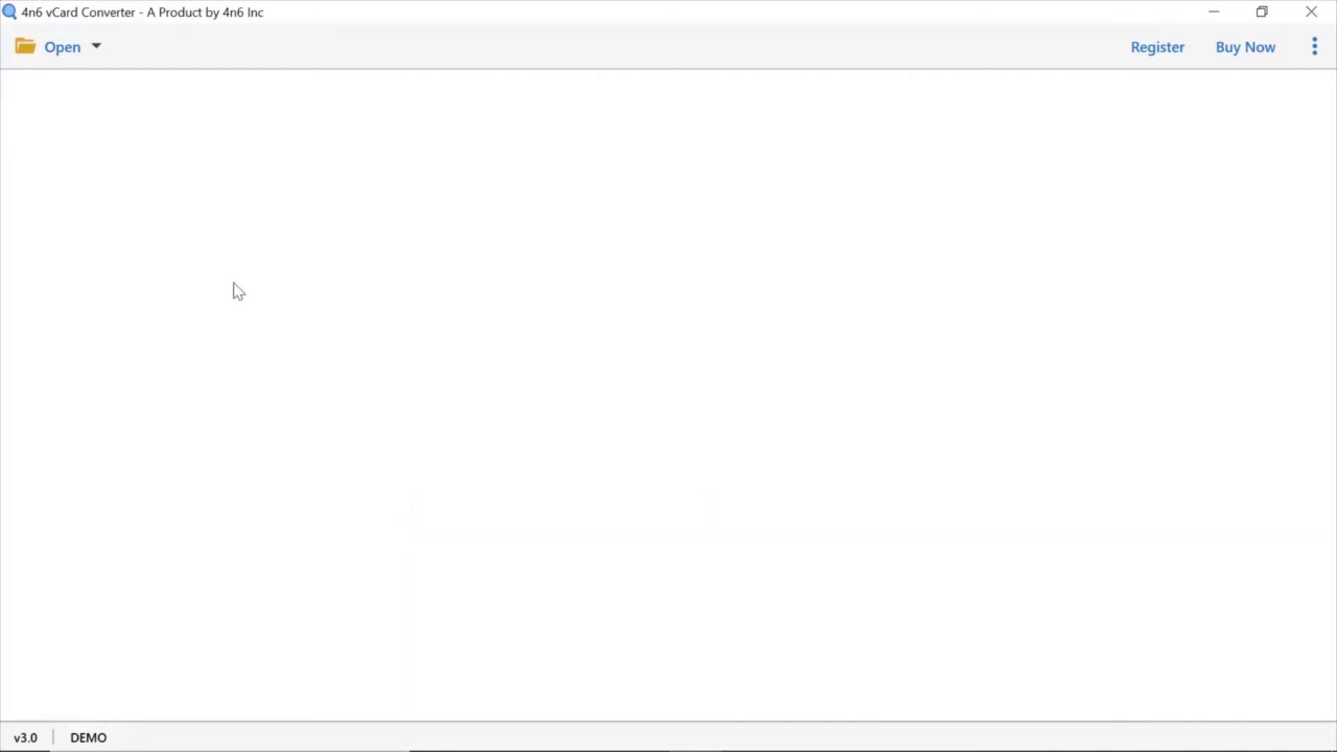
# Load the contacts vCard folder via Choose Folders, listing 866 contacts in 3.0 and 4.0 subfolders.
pyautogui.click(78, 51)
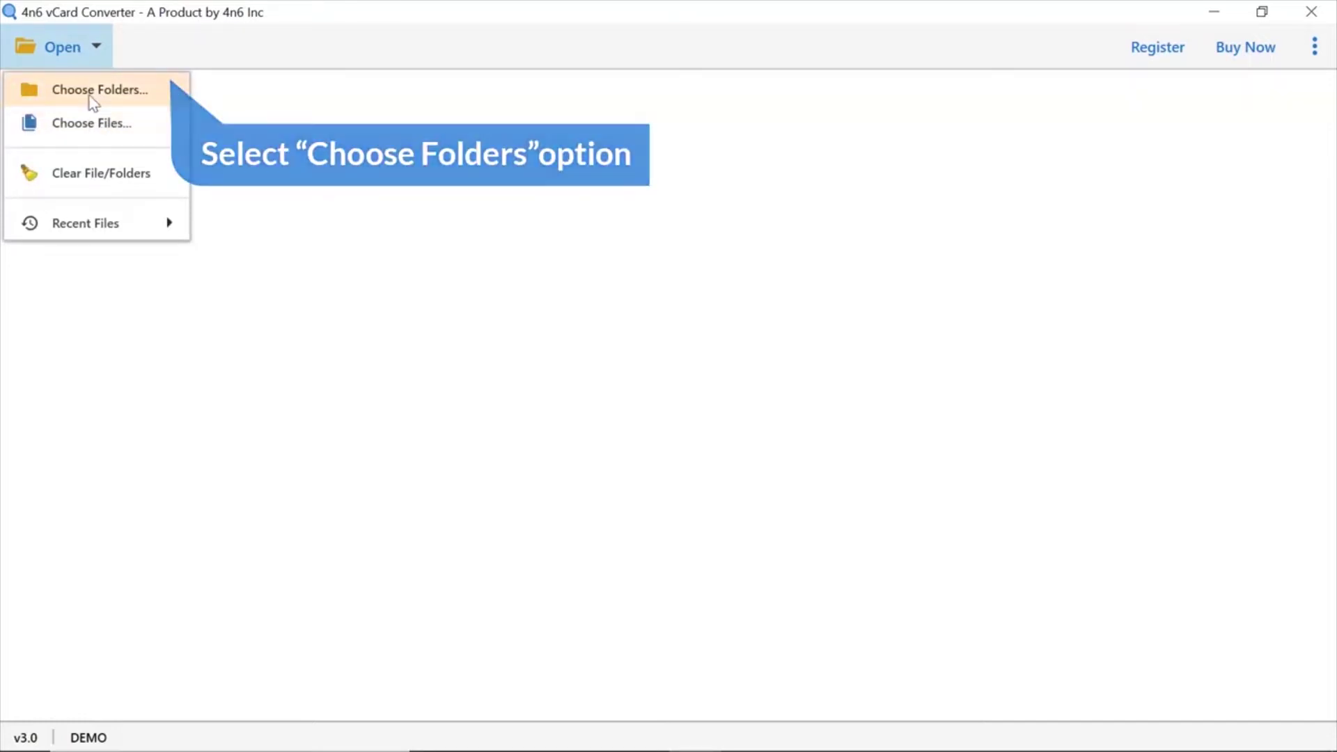
pyautogui.click(93, 98)
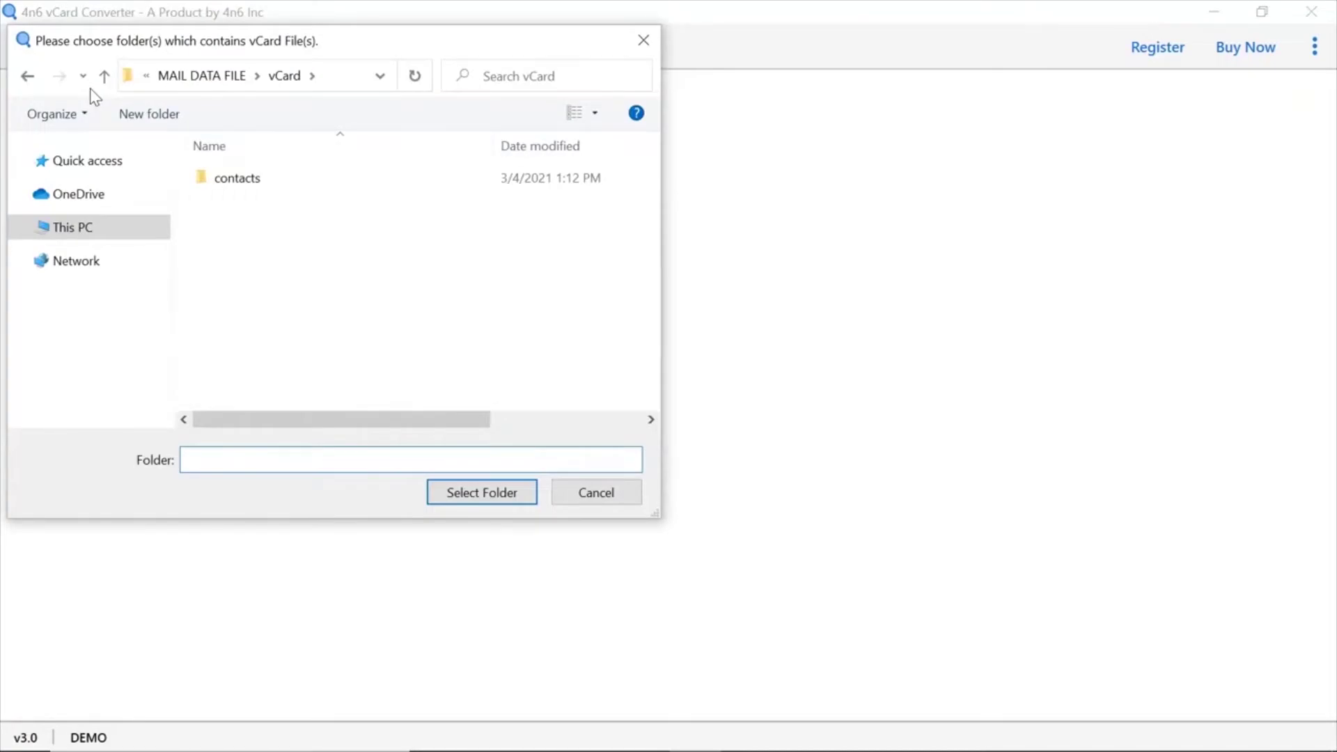
pyautogui.click(238, 180)
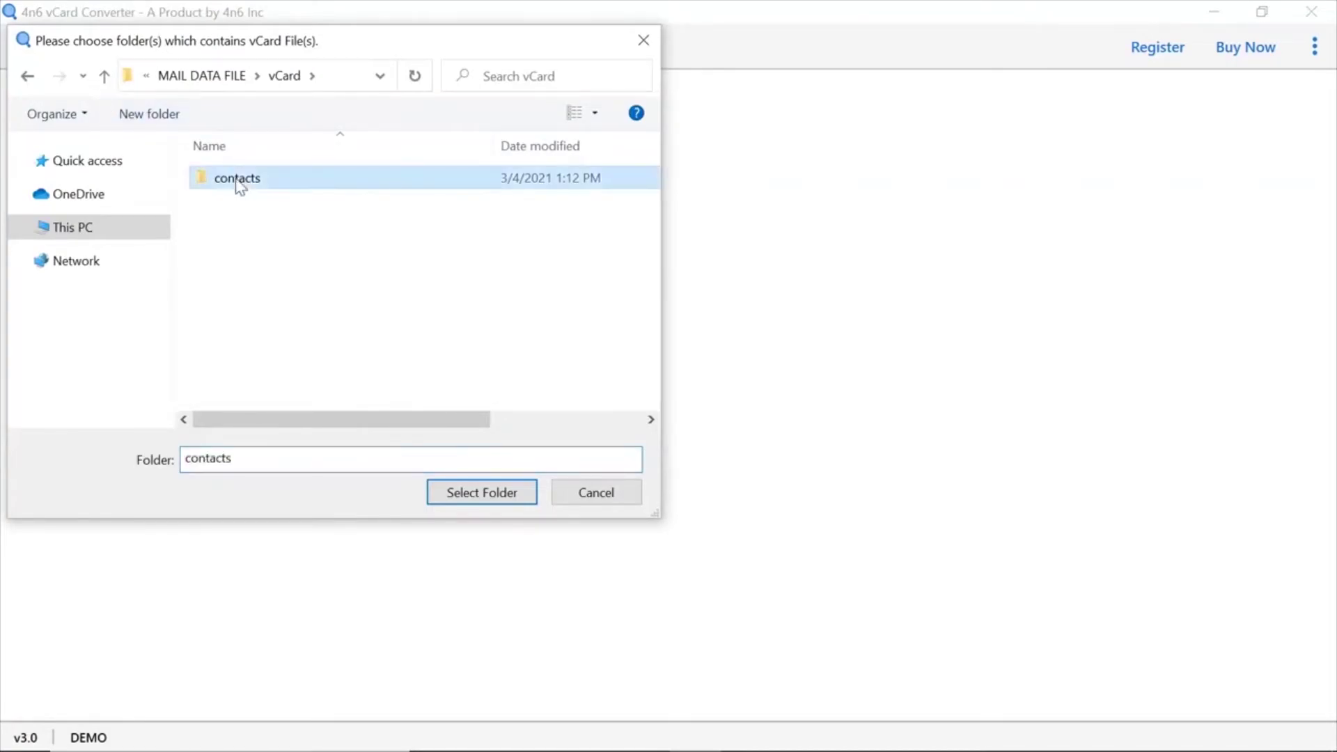
pyautogui.click(512, 496)
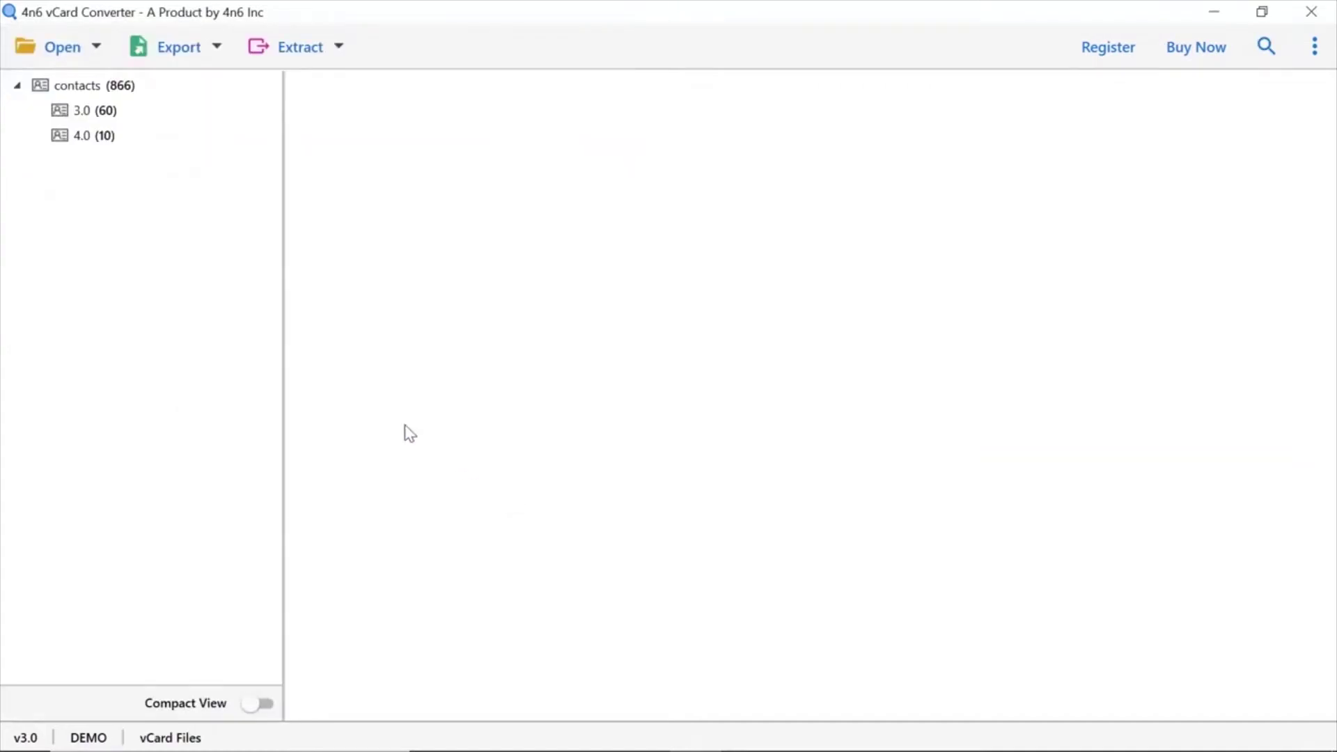
# List the 3.0 folder's 60 contacts, preview one contact's details, and show the export formats.
pyautogui.click(82, 114)
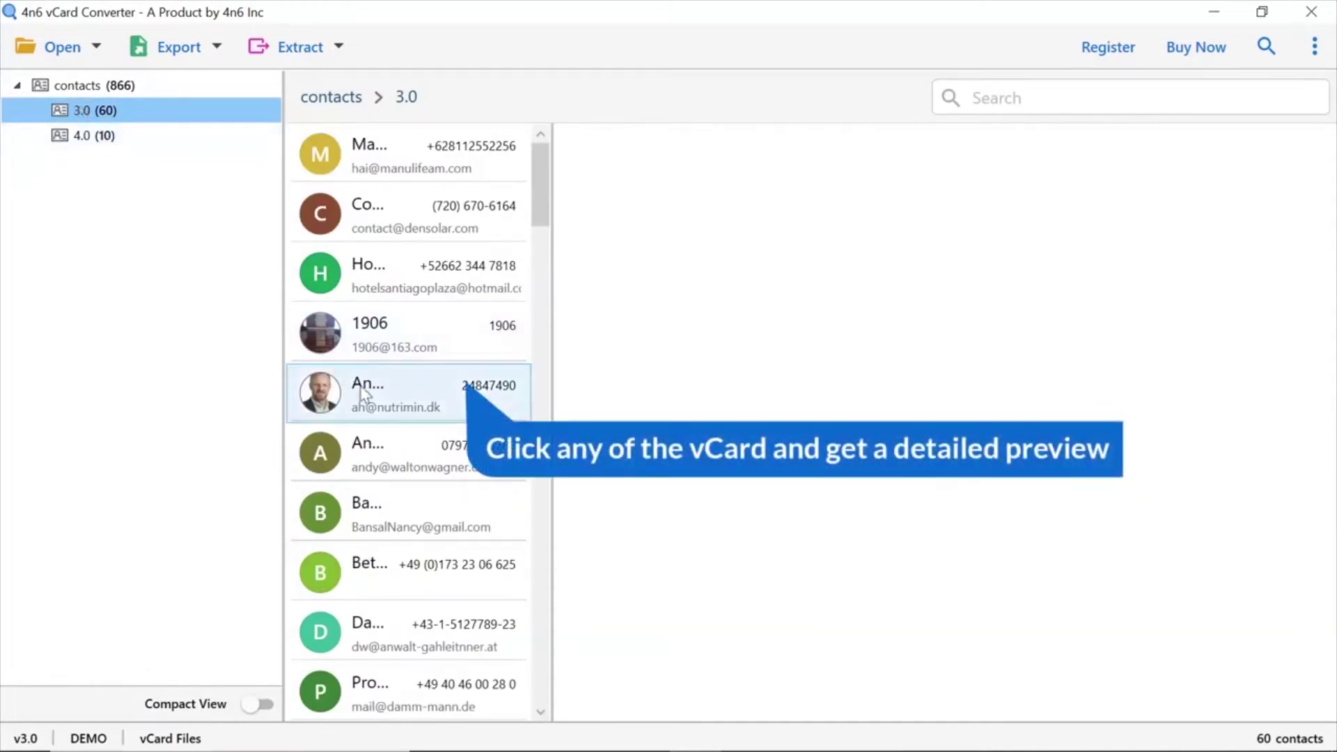
pyautogui.click(379, 402)
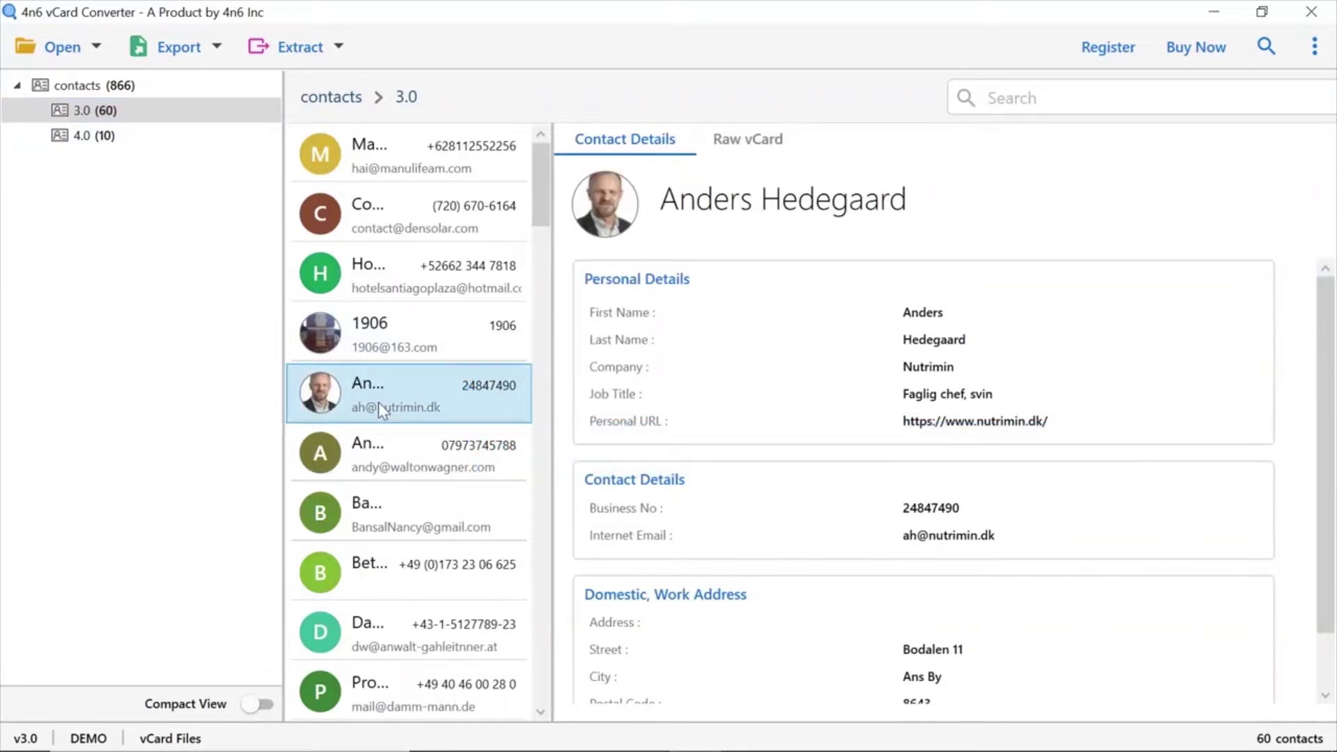
pyautogui.click(205, 55)
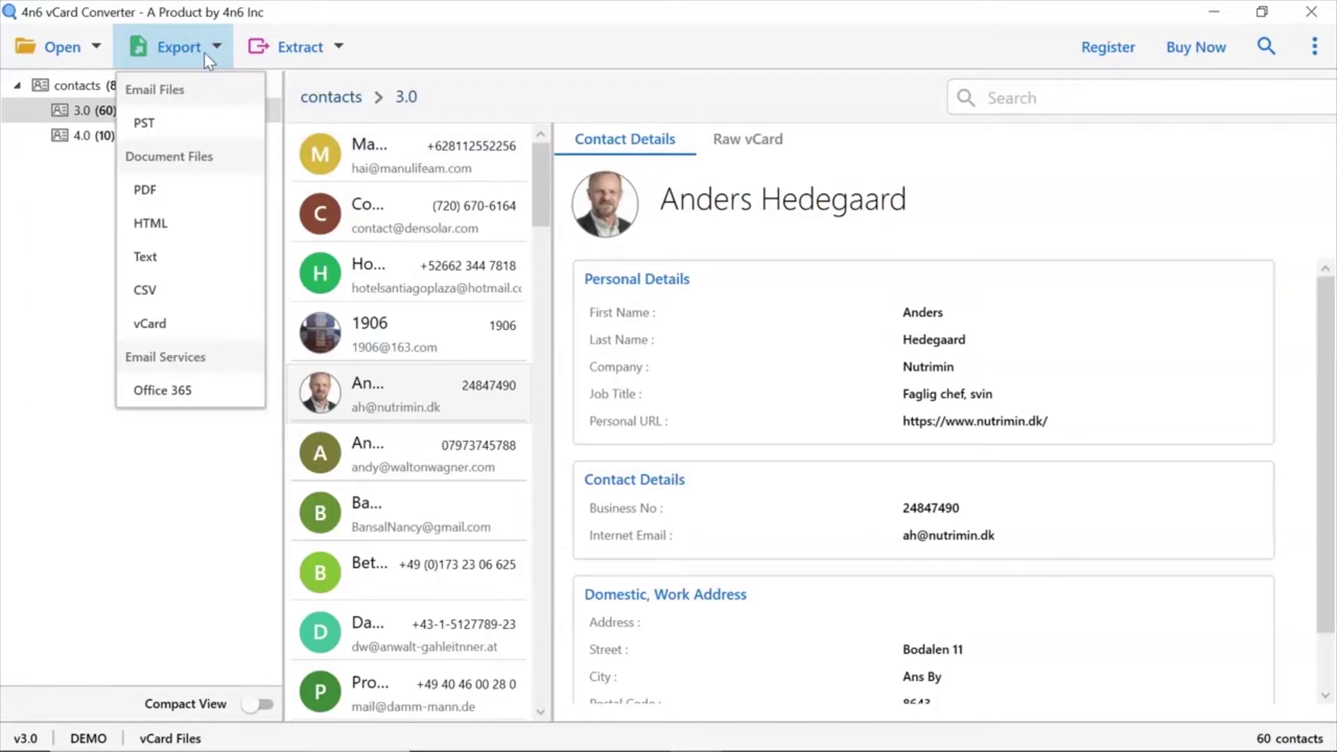
pyautogui.click(203, 52)
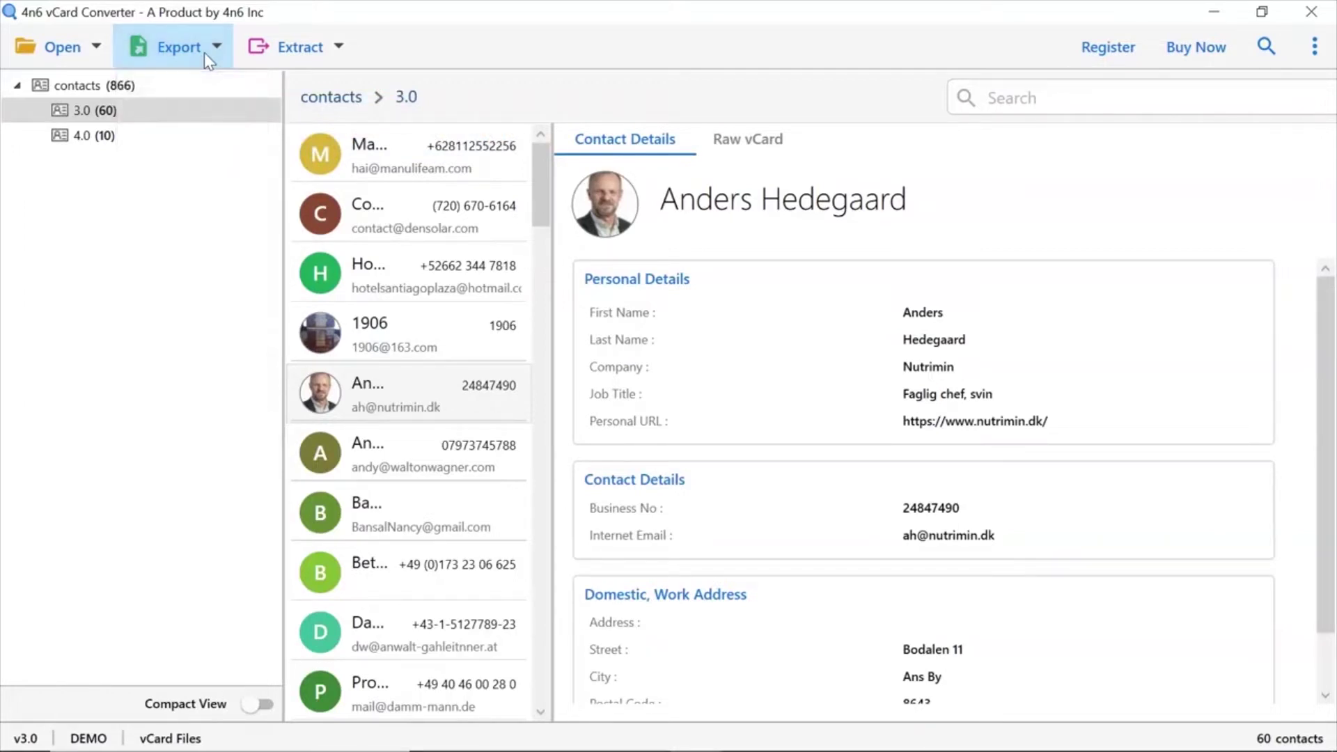
pyautogui.click(341, 50)
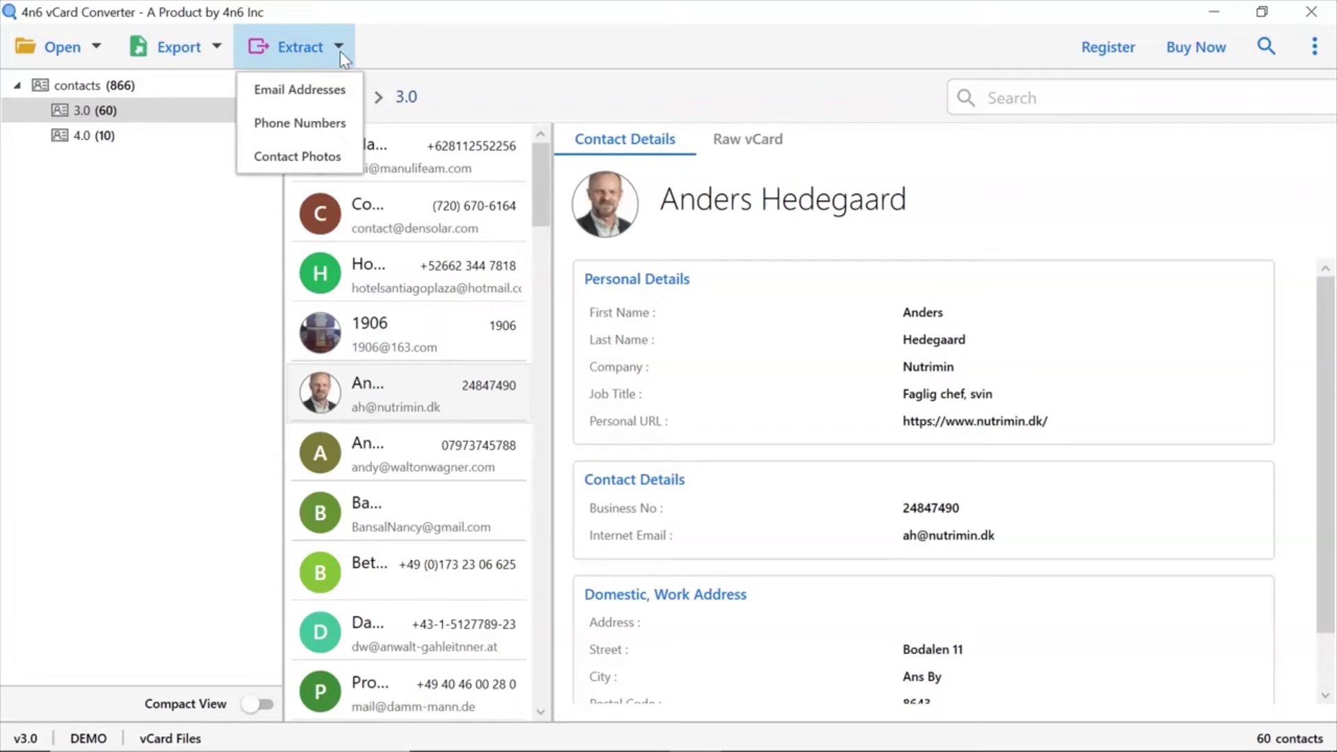
pyautogui.click(340, 51)
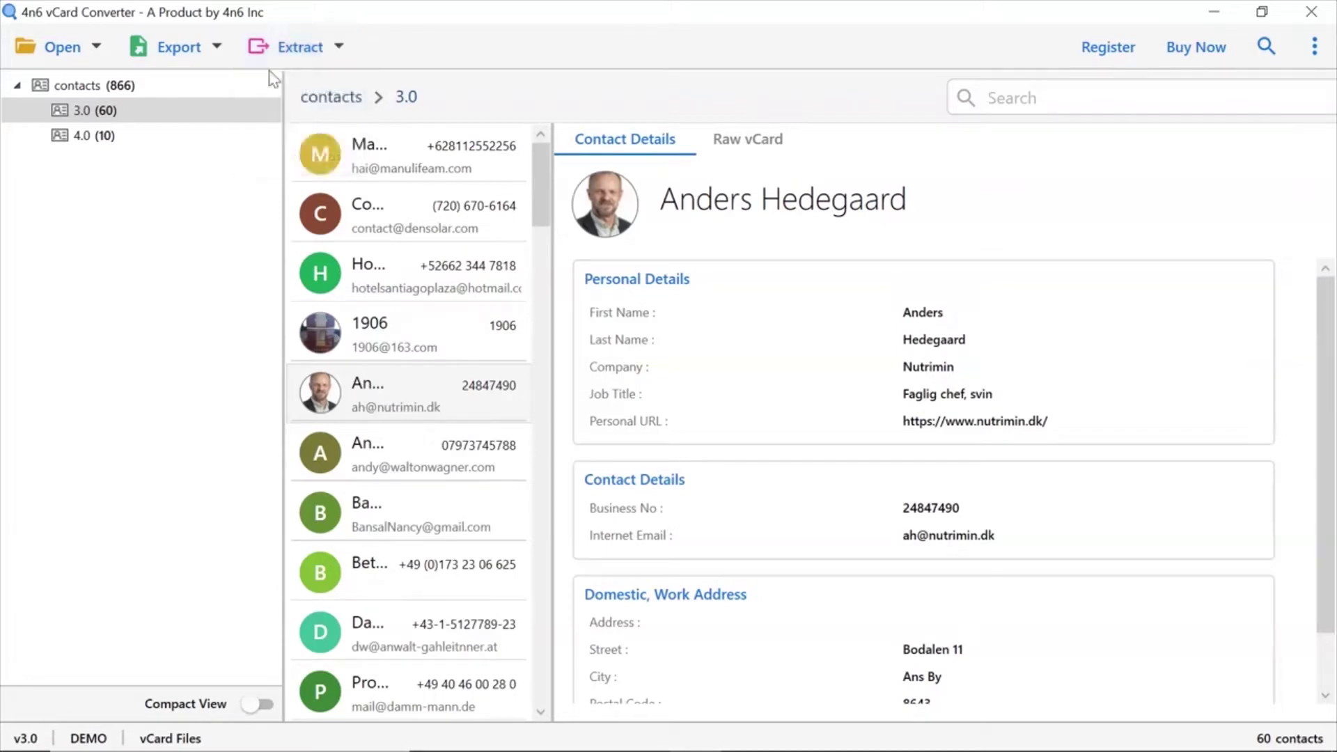
pyautogui.click(217, 49)
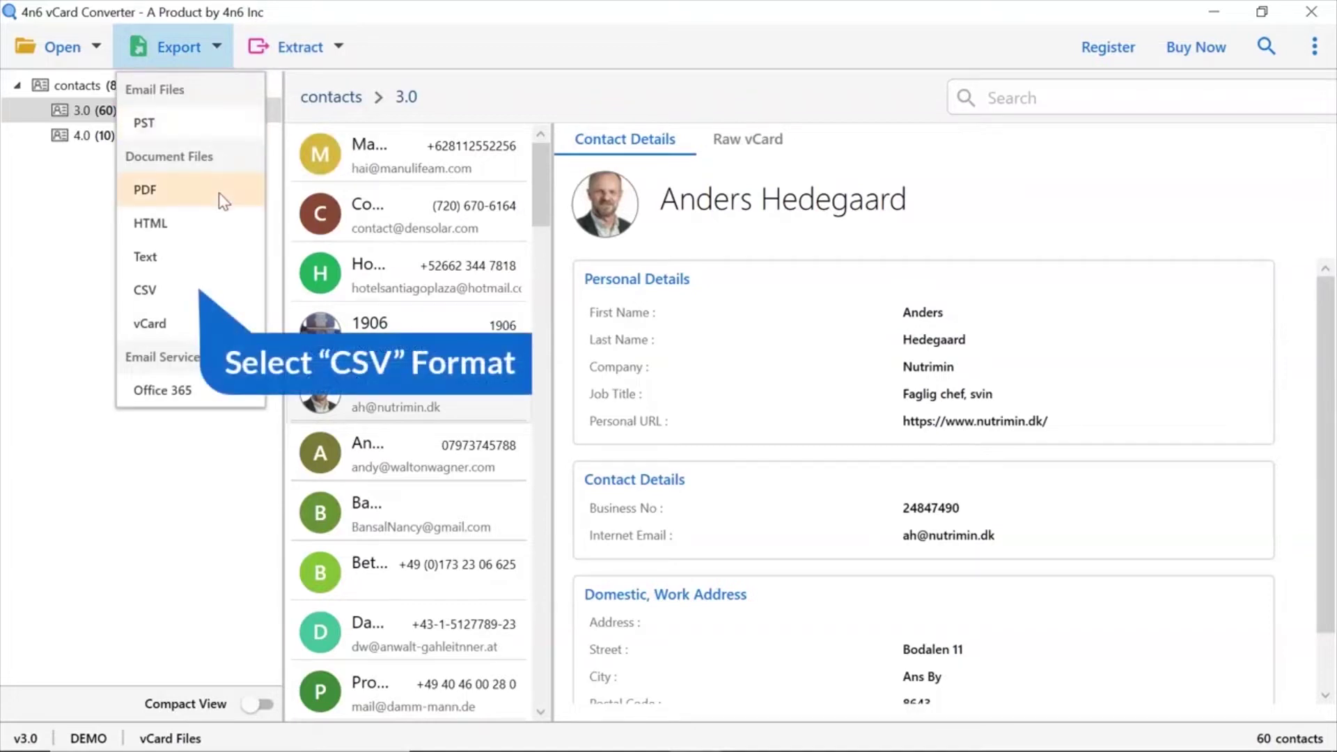
# Pick CSV export with both 3.0 and 4.0 subfolders checked, saving to Desktop\Output.
pyautogui.click(220, 304)
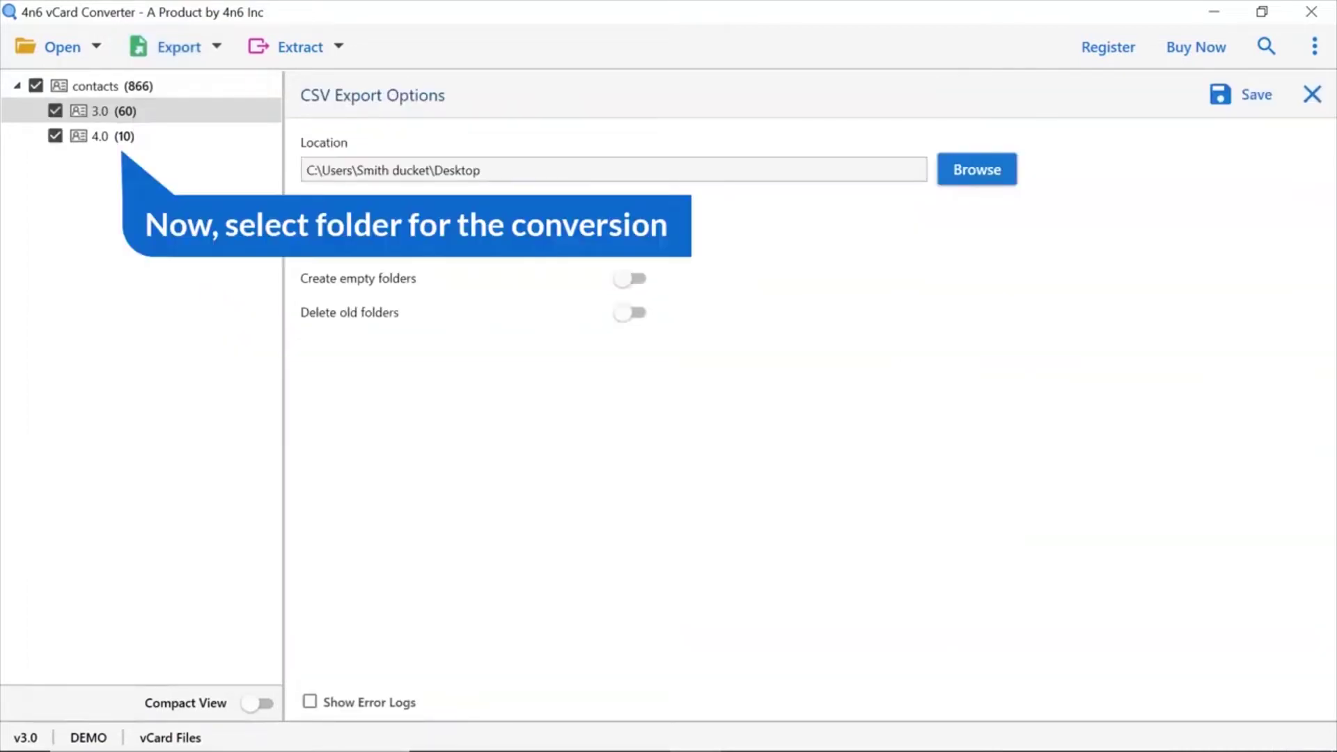
pyautogui.click(55, 111)
pyautogui.click(56, 135)
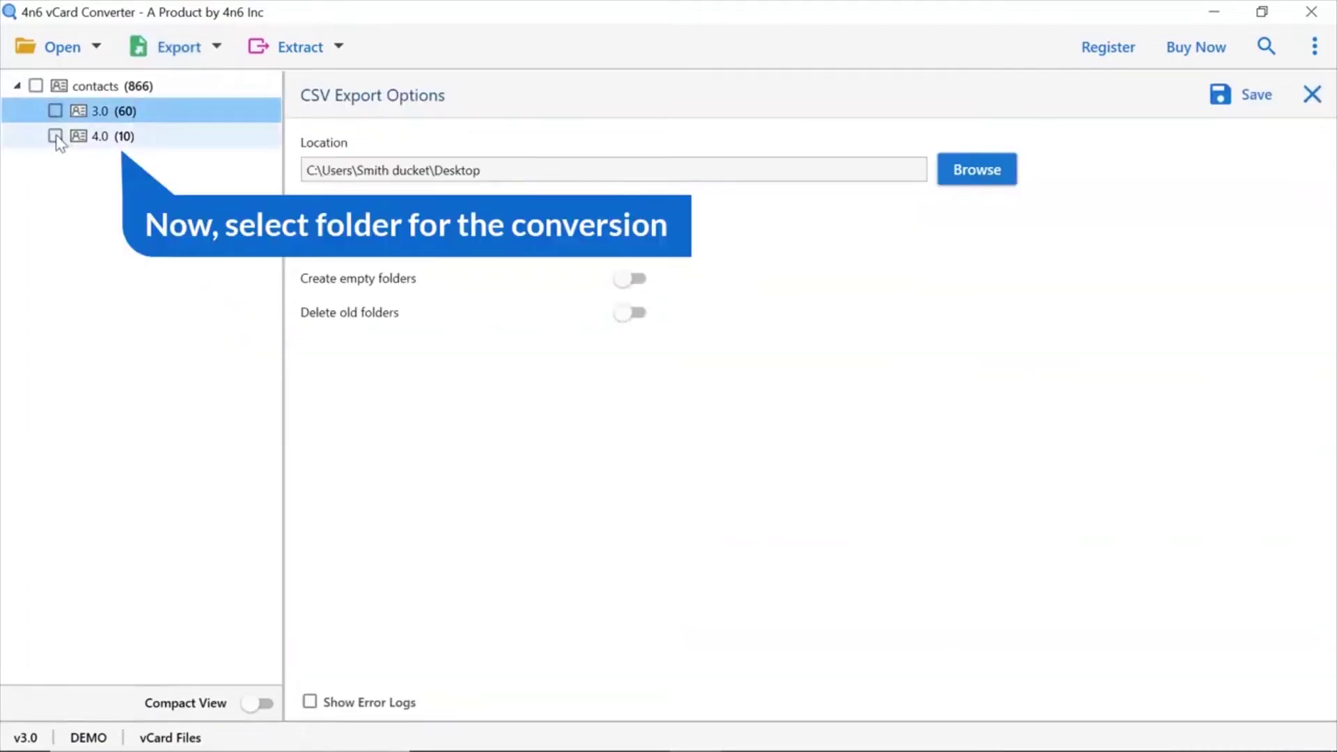
pyautogui.click(55, 136)
pyautogui.click(55, 110)
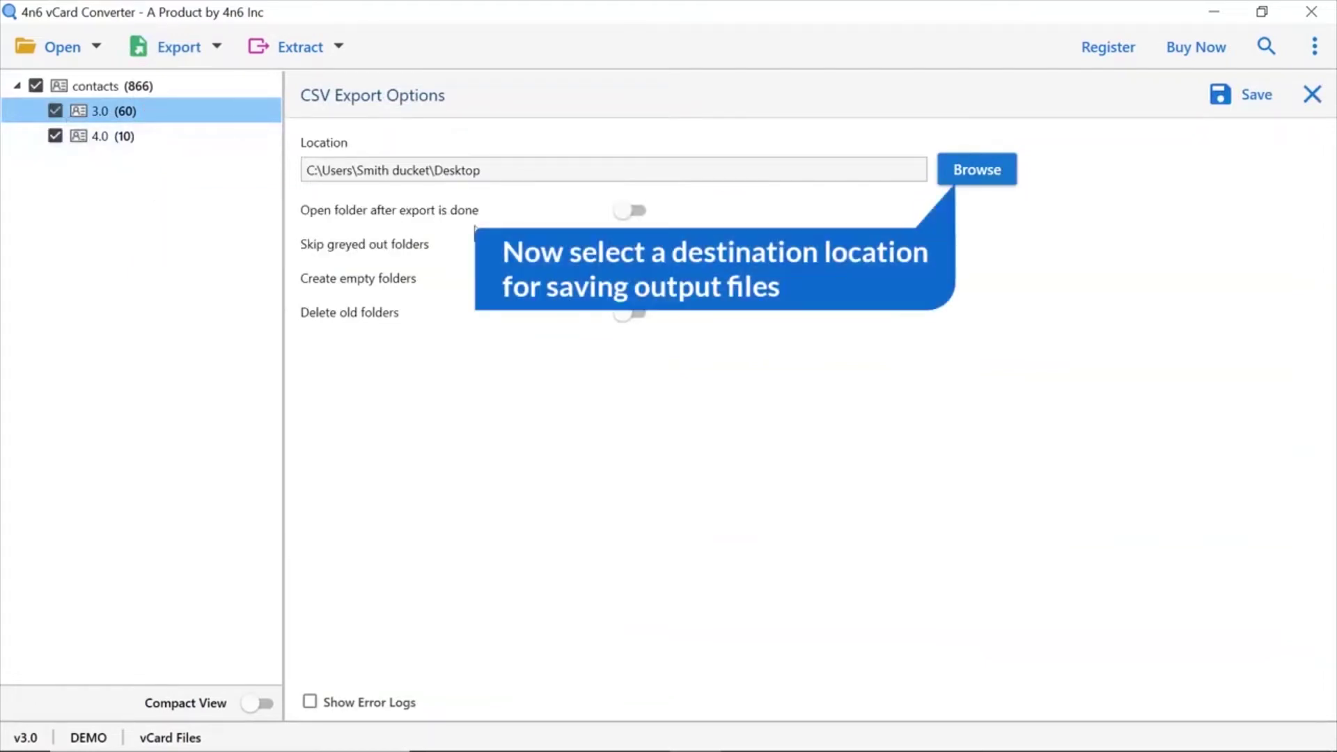
pyautogui.click(975, 174)
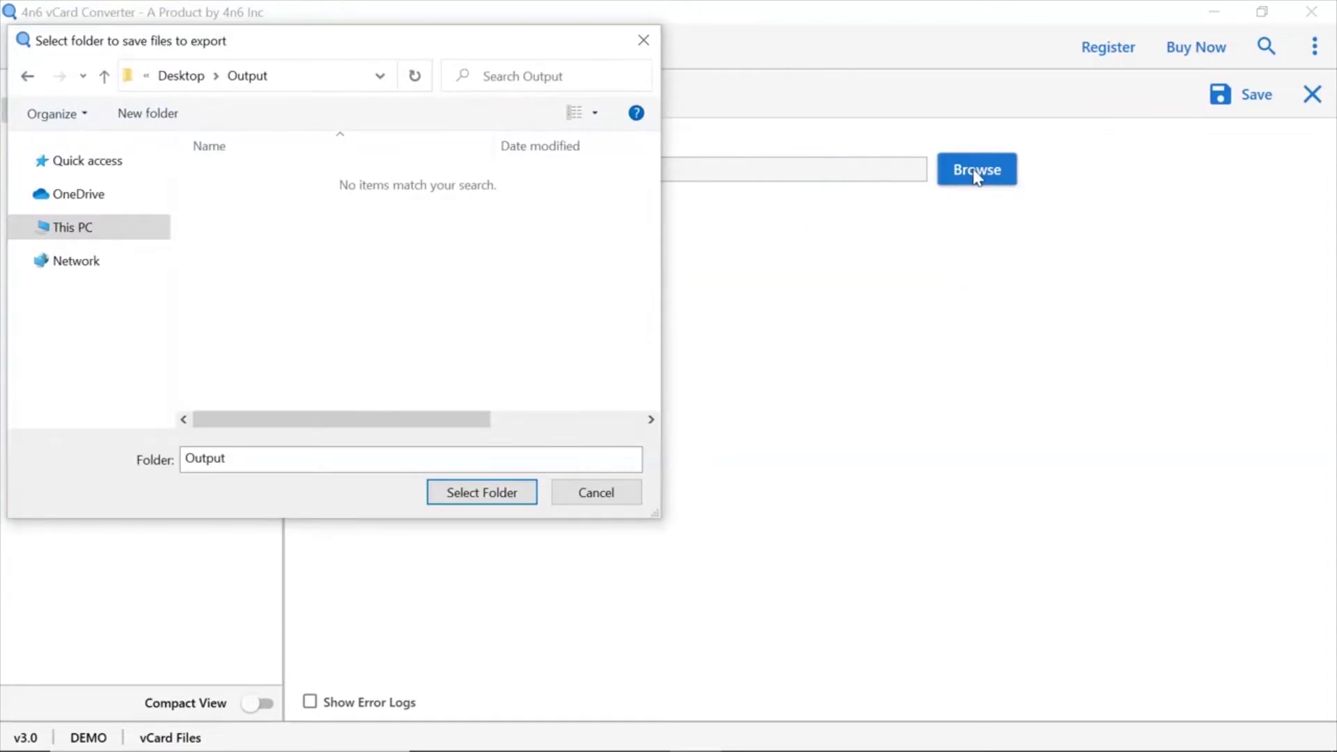
pyautogui.click(519, 499)
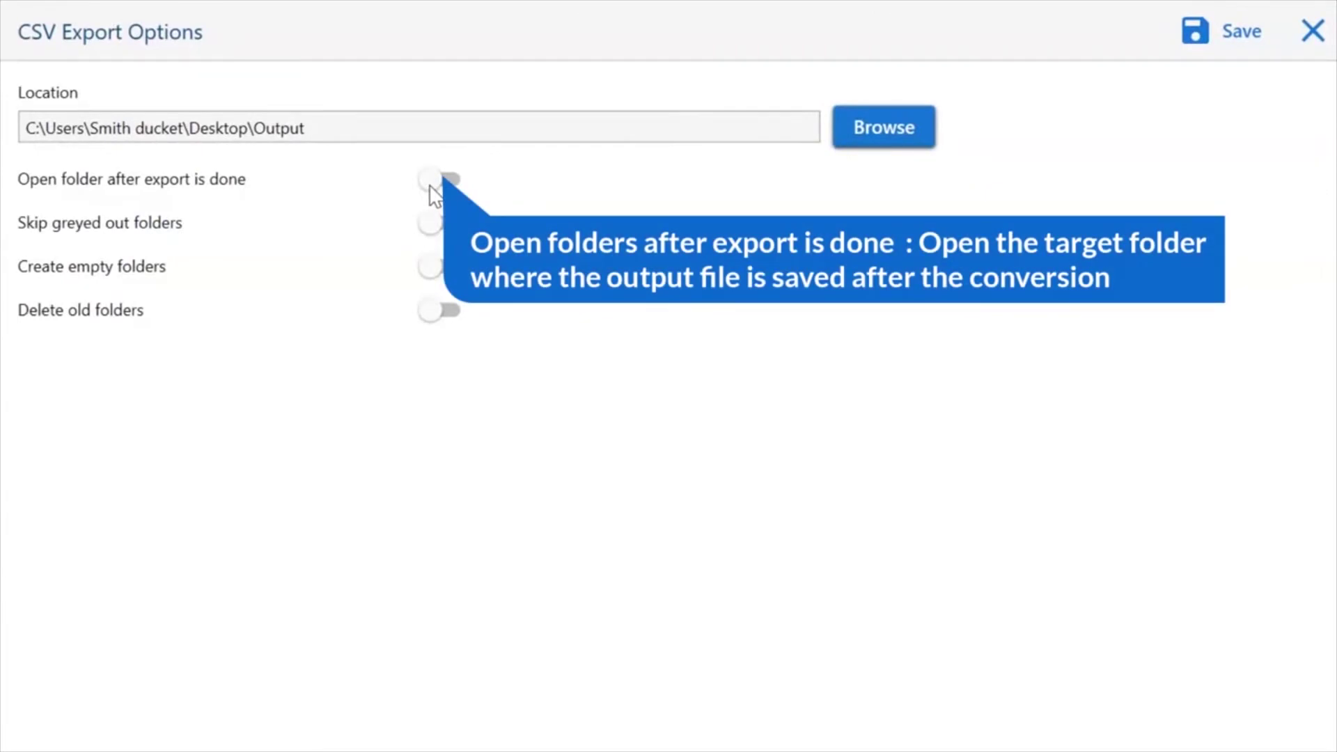
pyautogui.click(435, 183)
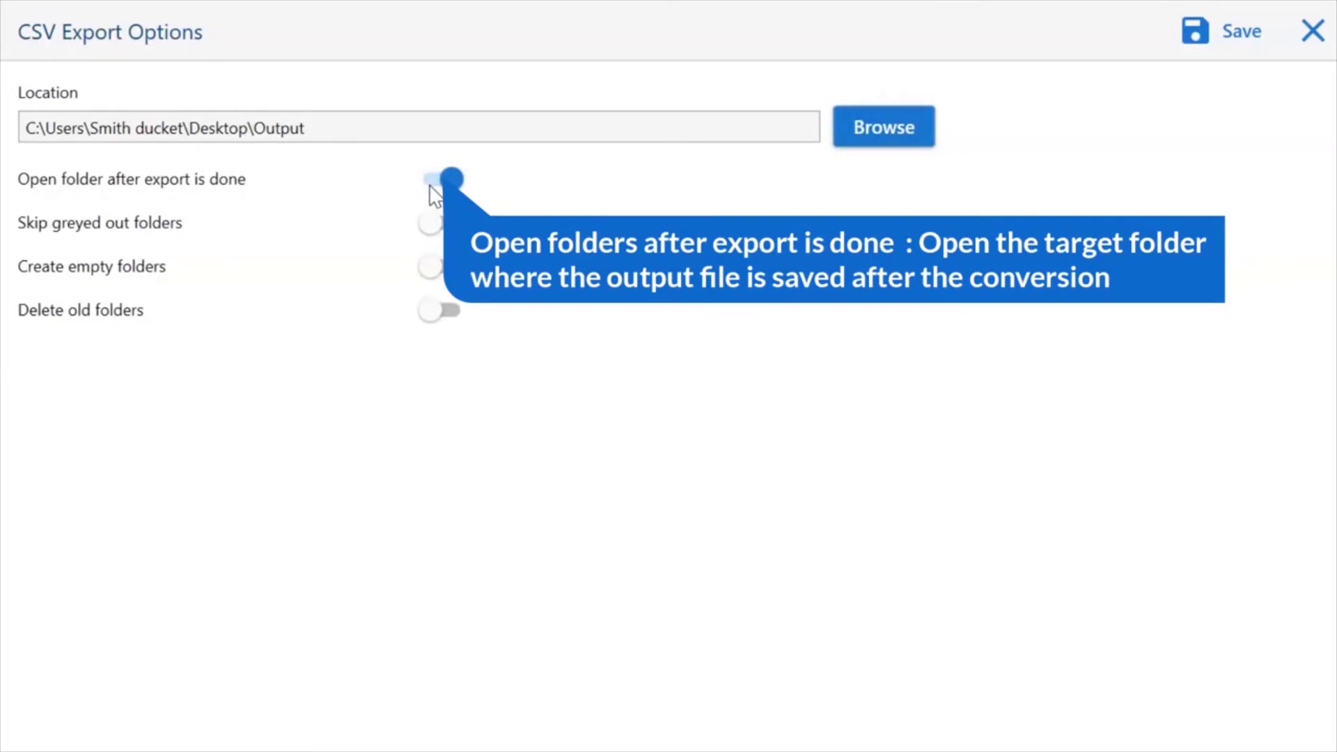
pyautogui.click(432, 182)
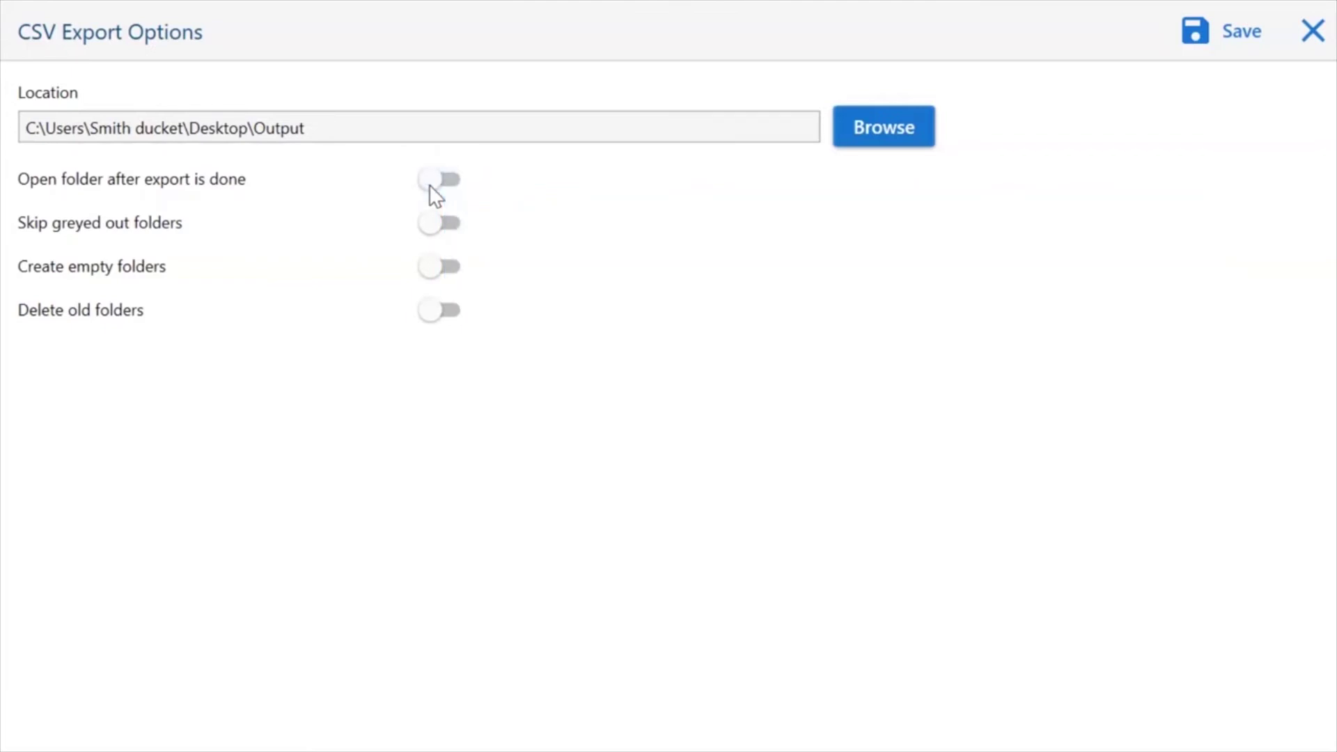
pyautogui.click(430, 224)
pyautogui.click(430, 228)
pyautogui.click(435, 267)
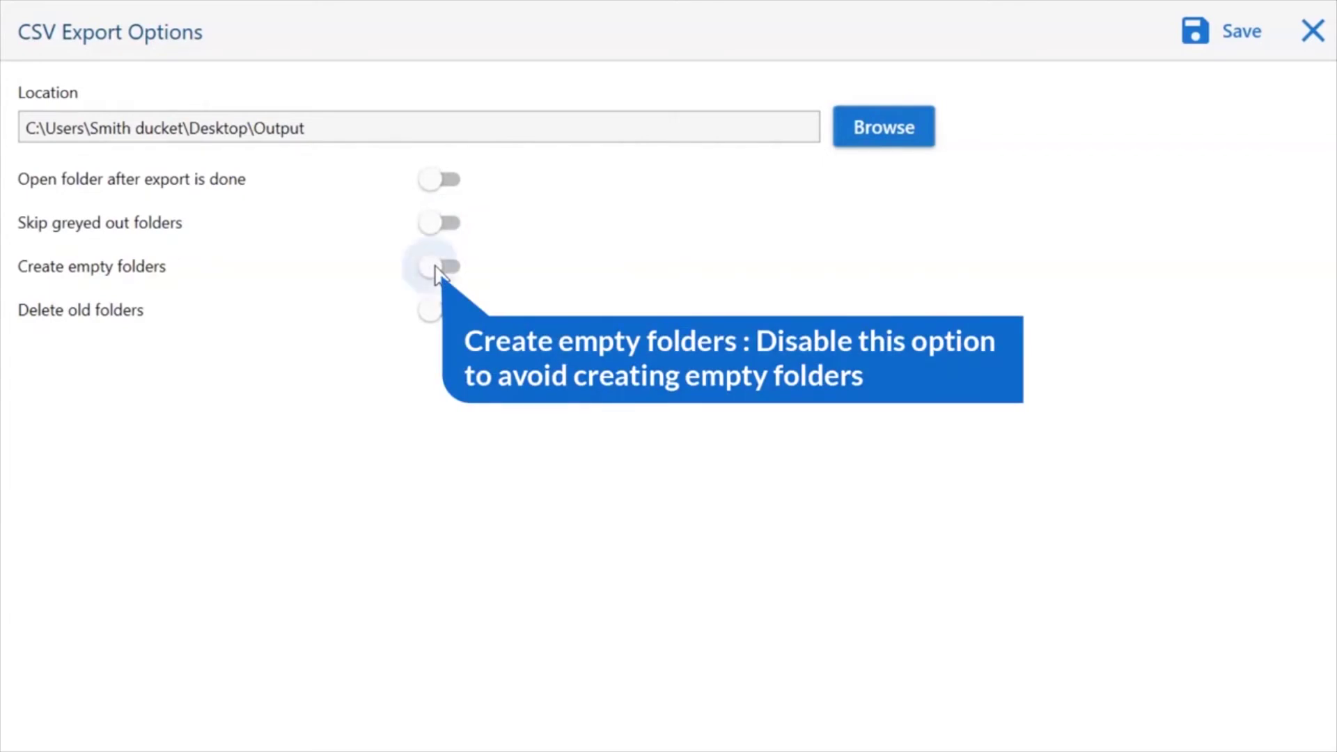
pyautogui.click(436, 270)
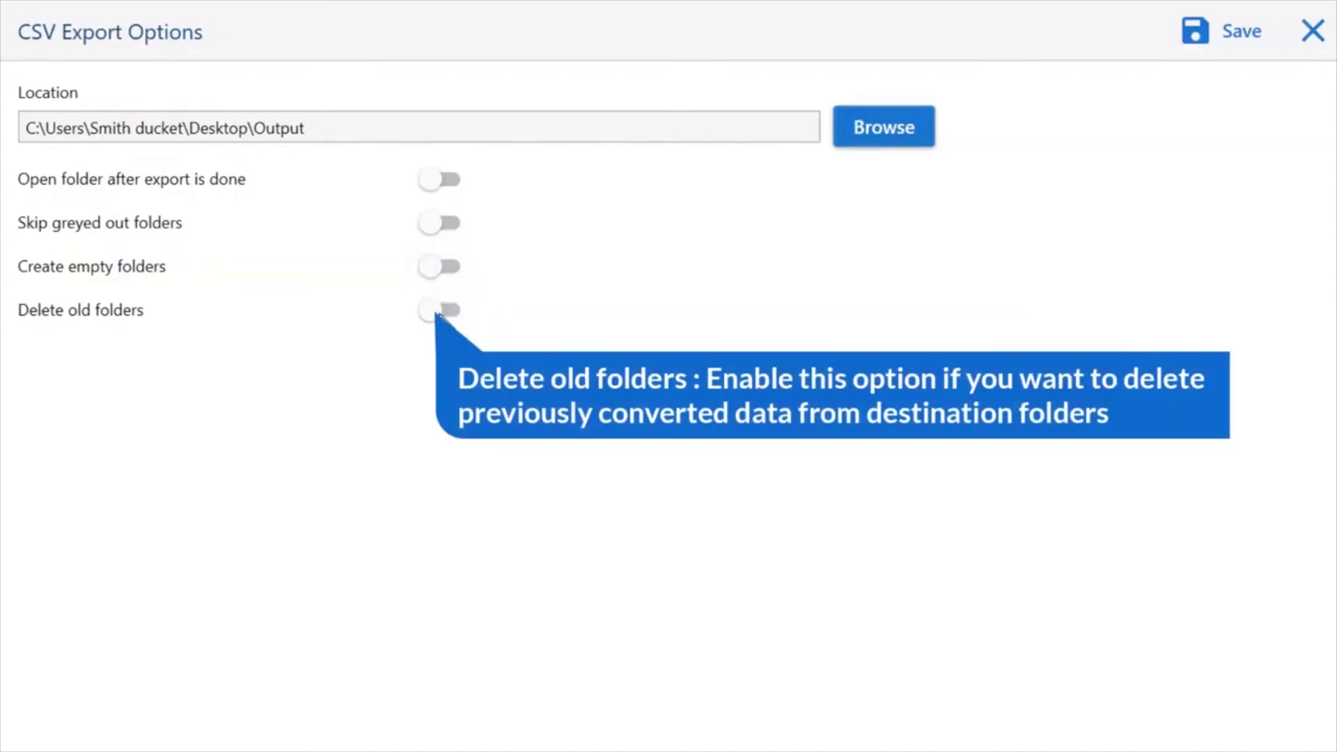
pyautogui.click(436, 314)
pyautogui.click(439, 314)
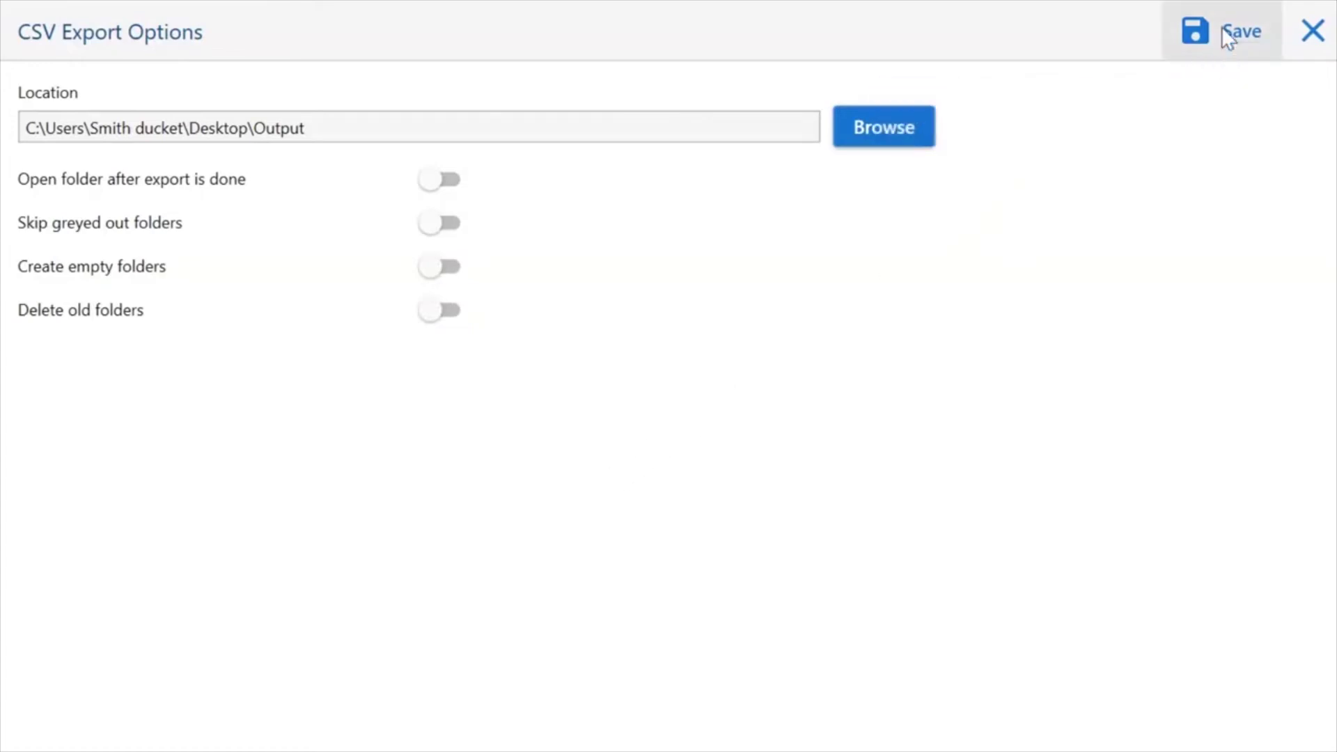
# Run the CSV export and dismiss the demo-limit notice.
pyautogui.click(1223, 29)
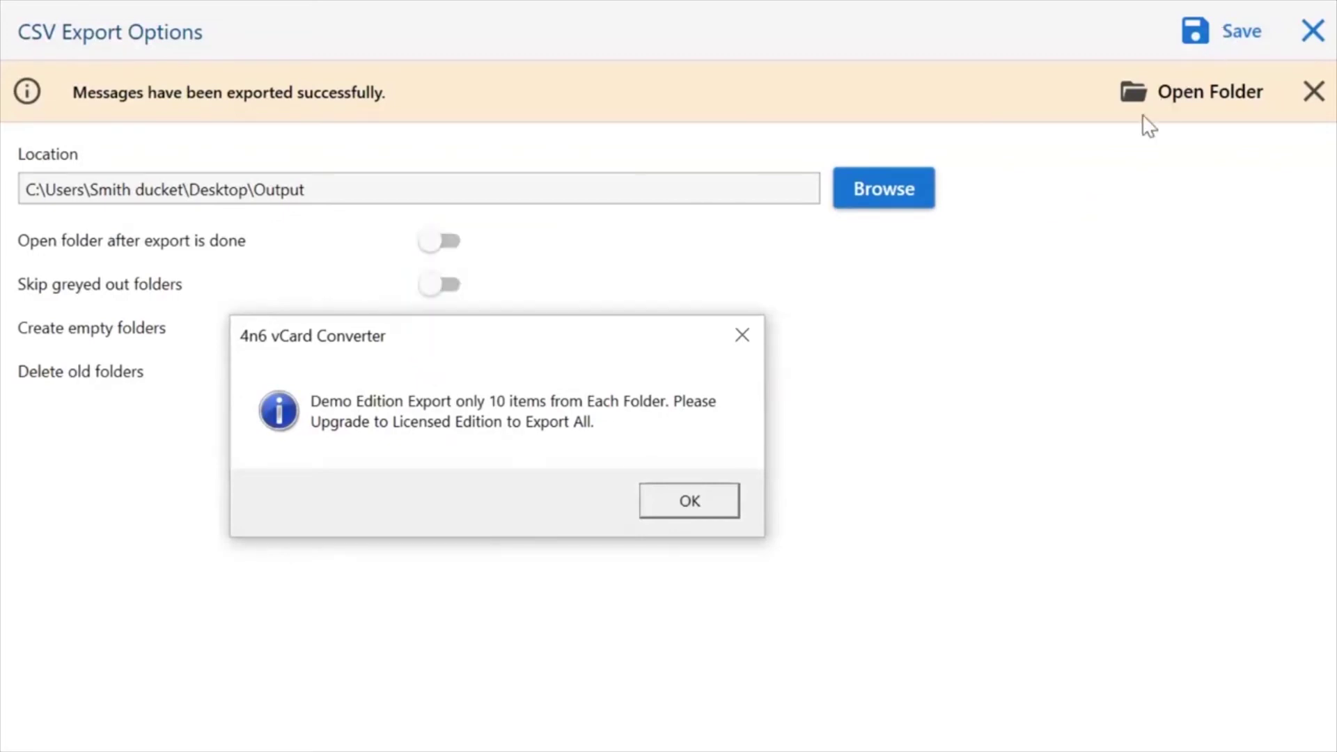
pyautogui.click(692, 514)
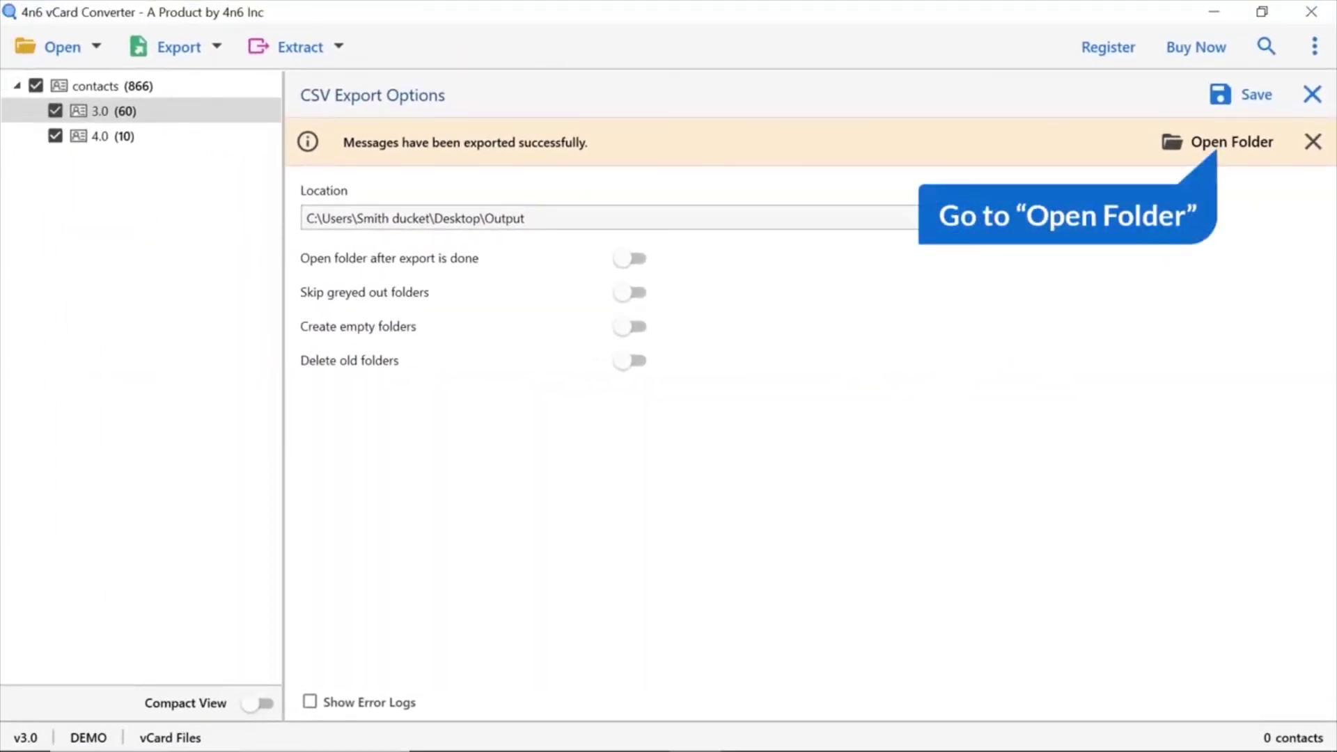
# Open the exported contacts folder in Desktop\Output and open the 3_0 file in Excel.
pyautogui.click(1228, 154)
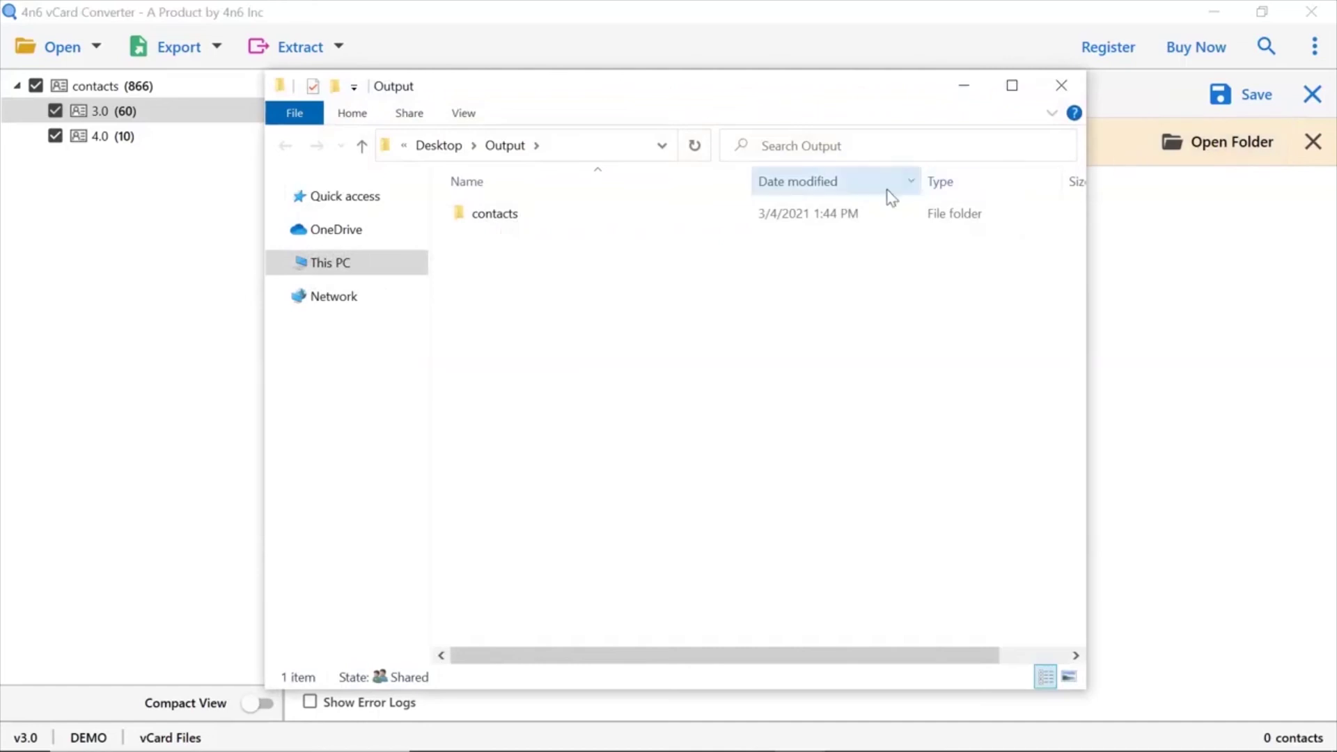
pyautogui.click(493, 214)
pyautogui.doubleClick(492, 214)
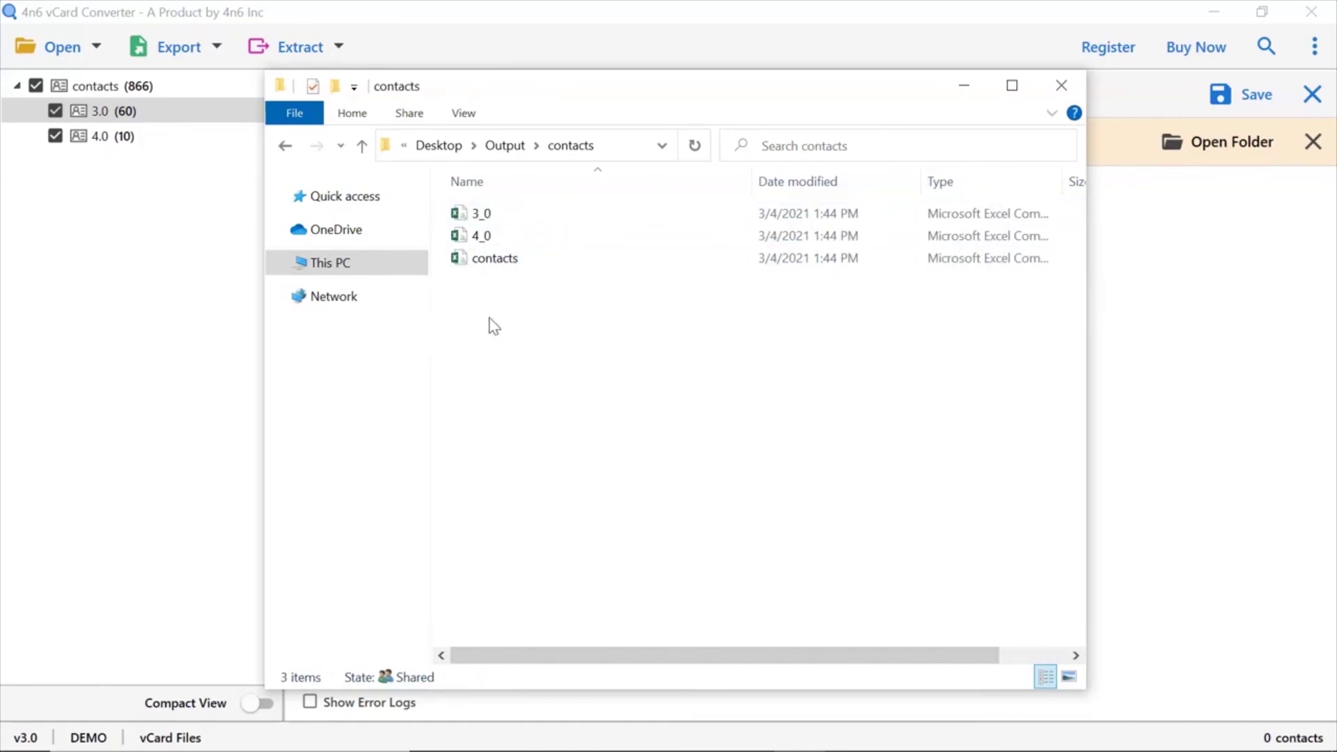
pyautogui.click(468, 216)
pyautogui.doubleClick(468, 216)
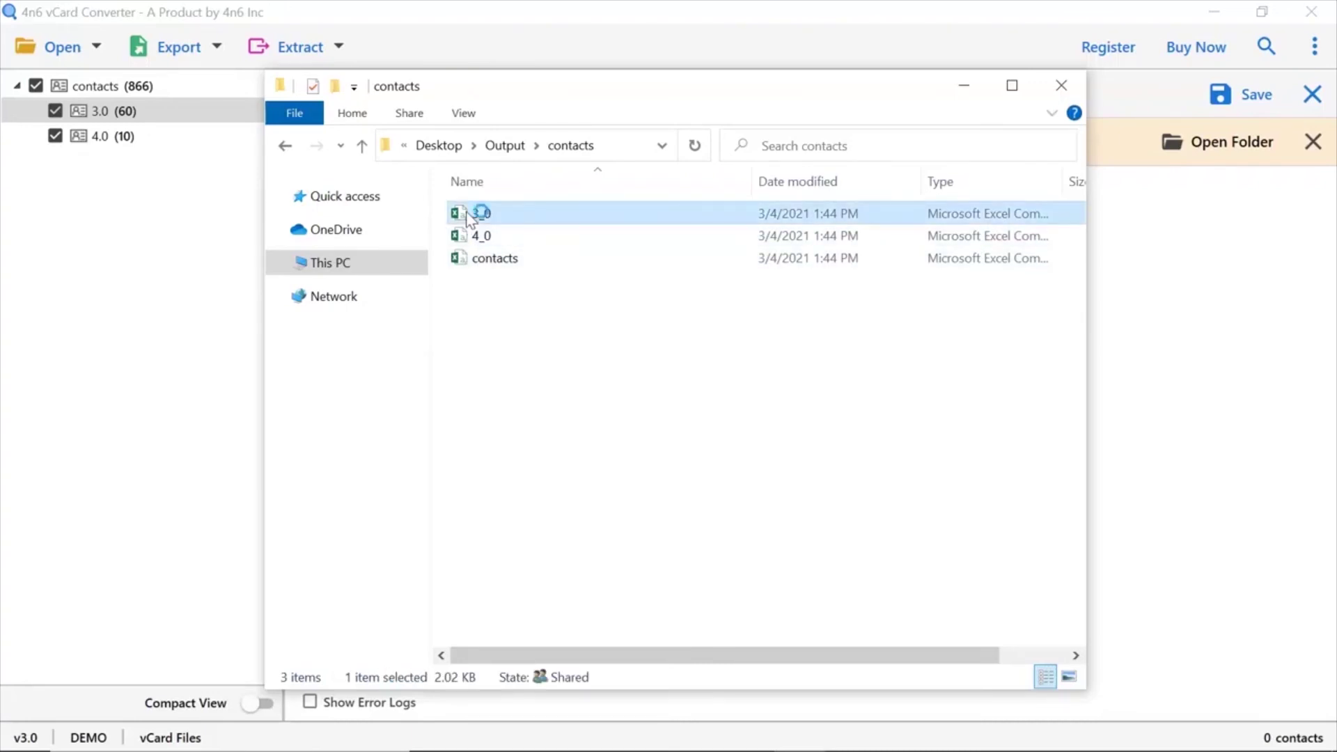